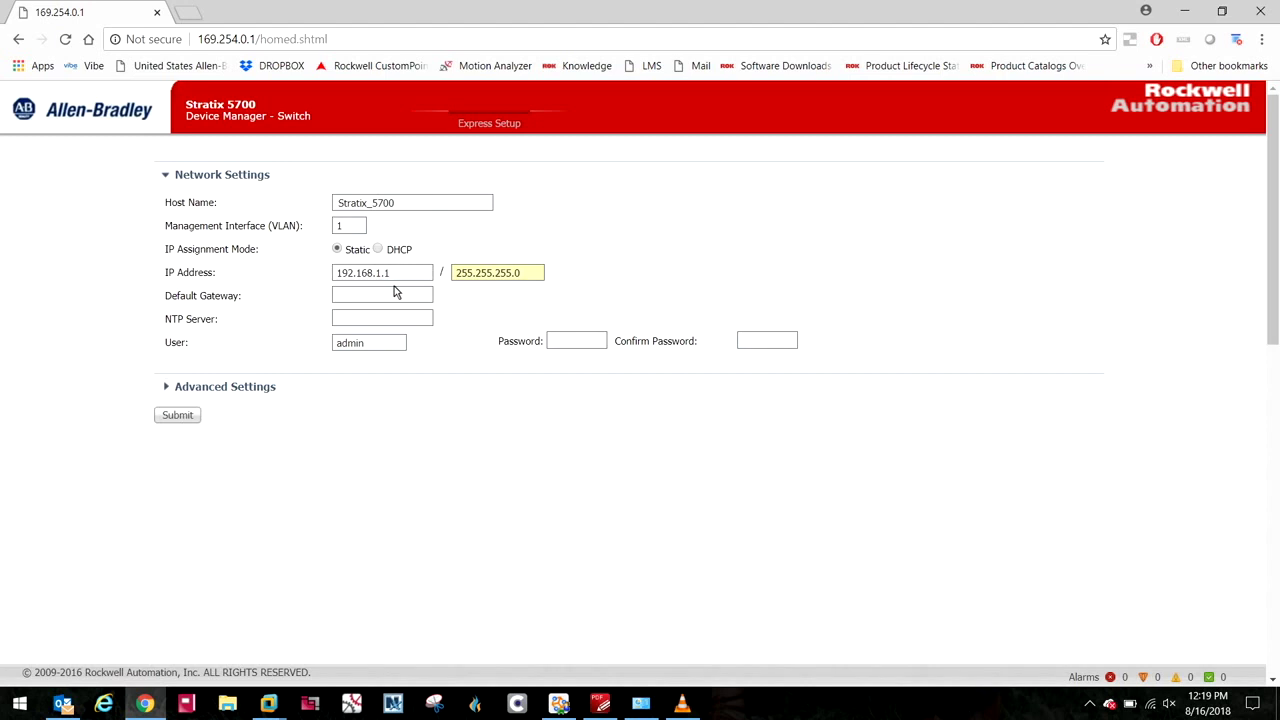
# Step: Submit the Express Setup network settings for host Stratix_5700 at 192.168.1.1/255.255.255.0
pyautogui.click(195, 419)
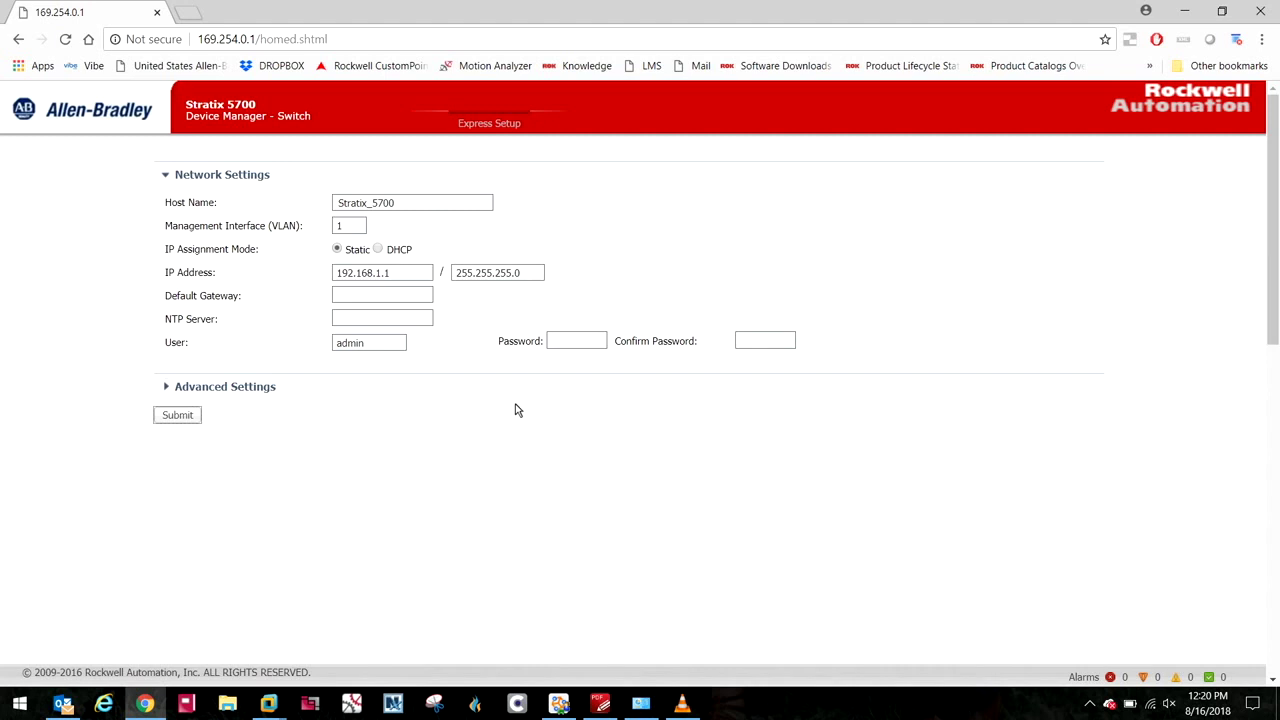
# Step: Reload Express Setup and enter host name Stratix_5700 and IP address 192.168.1.1
pyautogui.click(67, 38)
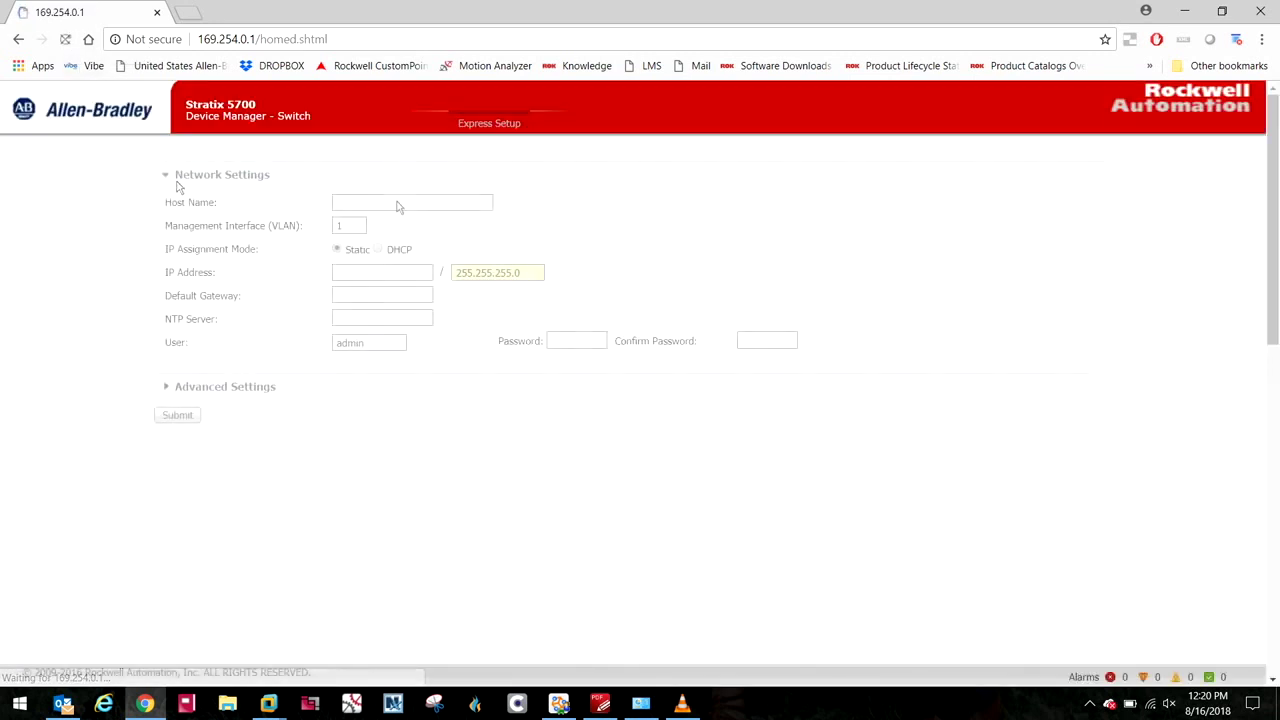
pyautogui.write('St')
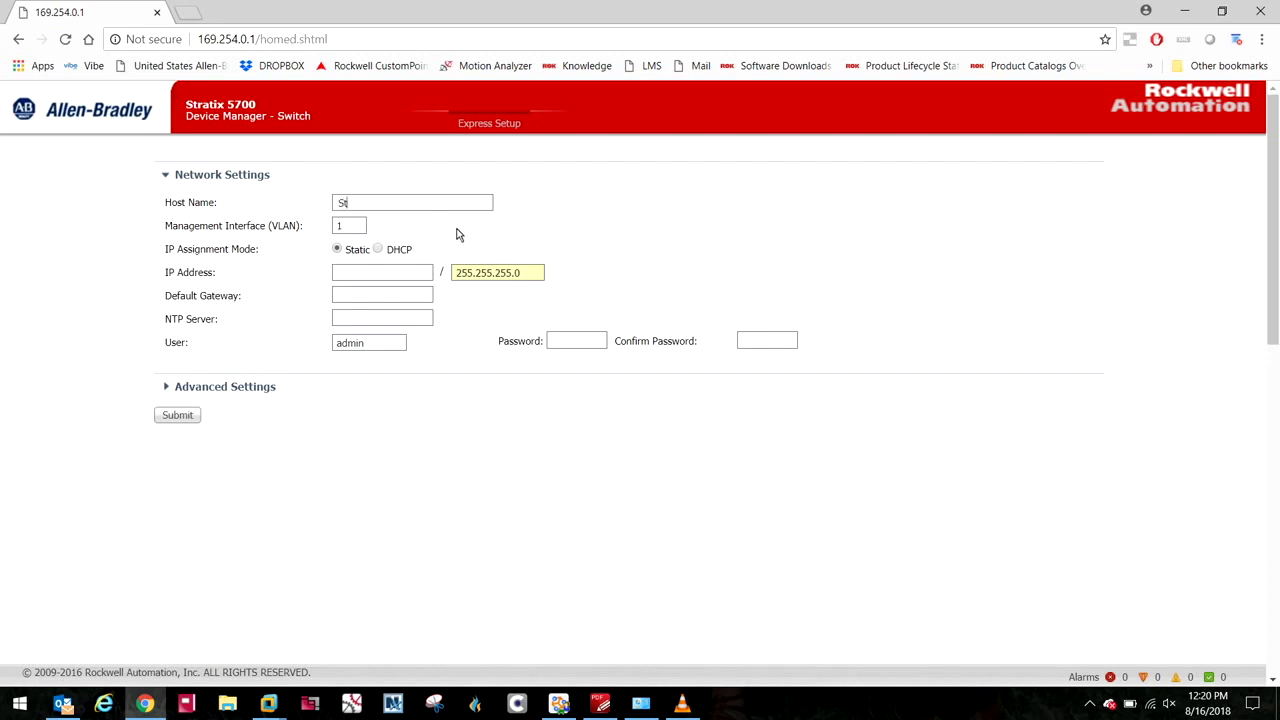
pyautogui.write('ratix_57000')
pyautogui.press('BackSpace')
pyautogui.click(370, 274)
pyautogui.write('192.168.1.1')
pyautogui.click(184, 418)
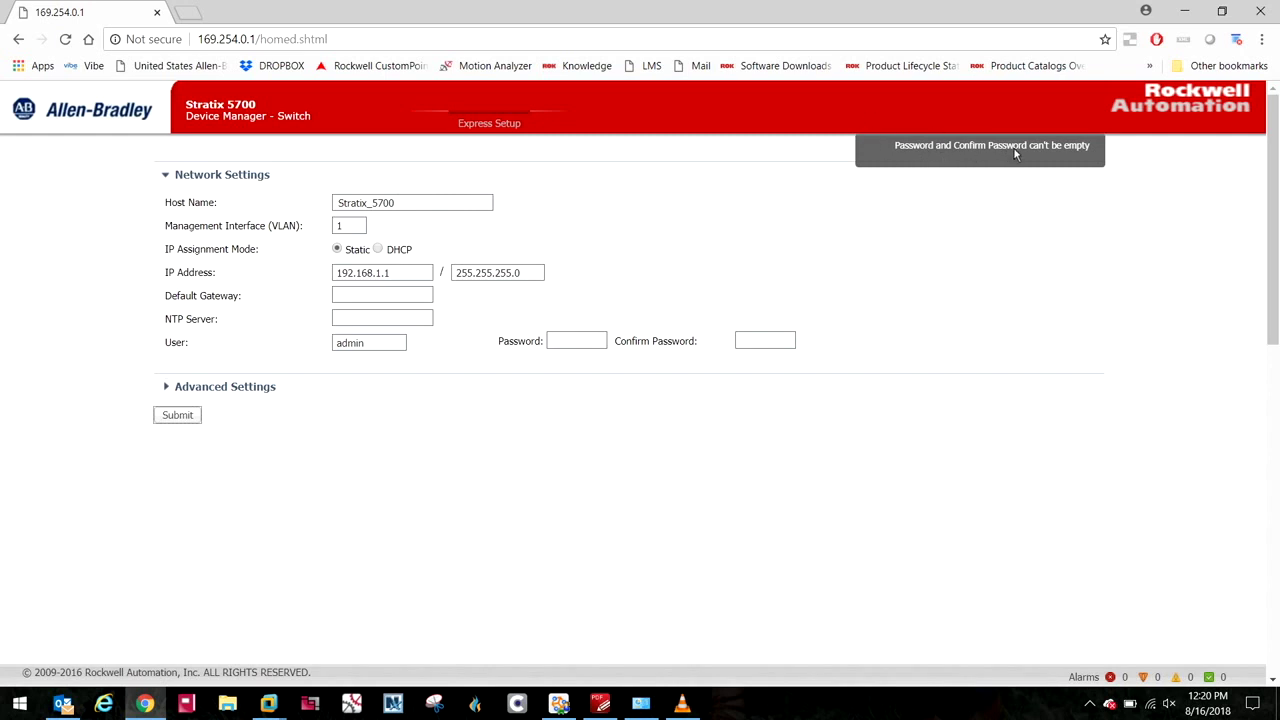
# Step: Fill in the admin password and its confirmation, then submit Express Setup
pyautogui.click(568, 338)
pyautogui.write('••••••••••')
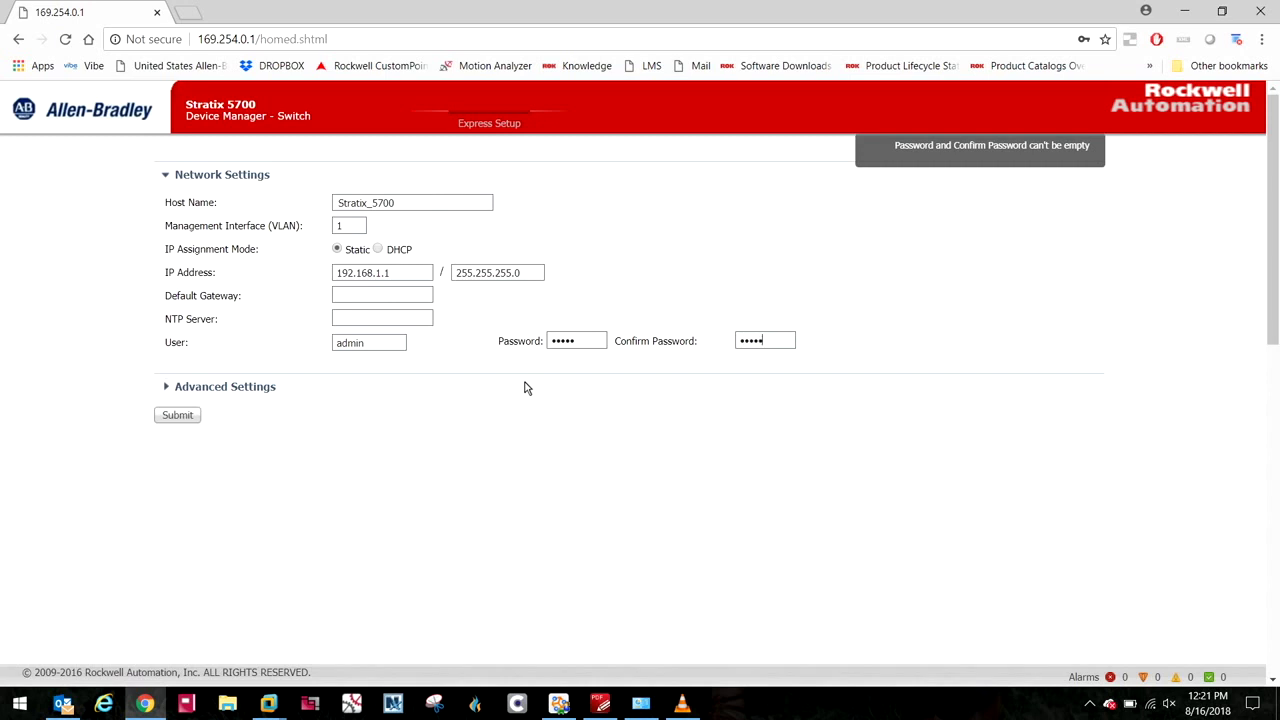
pyautogui.click(177, 415)
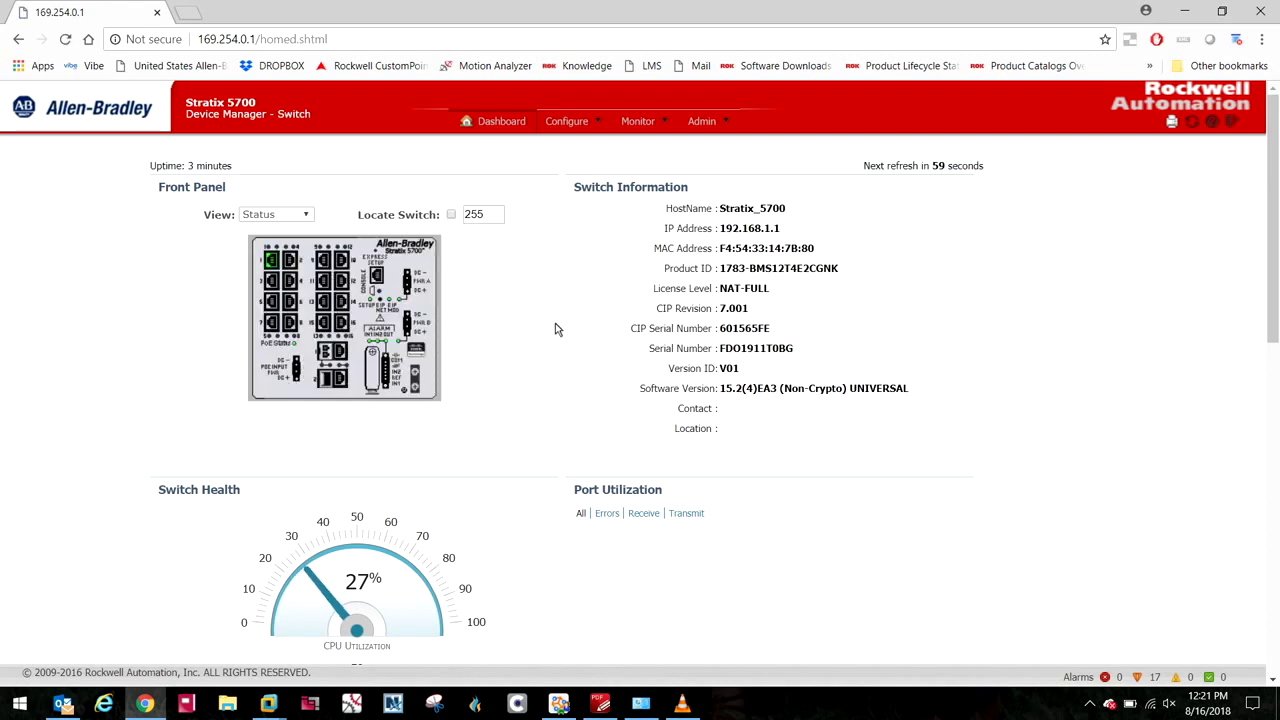
# Step: Bring up the Configure menu from the Stratix_5700 dashboard
pyautogui.moveTo(596, 123)
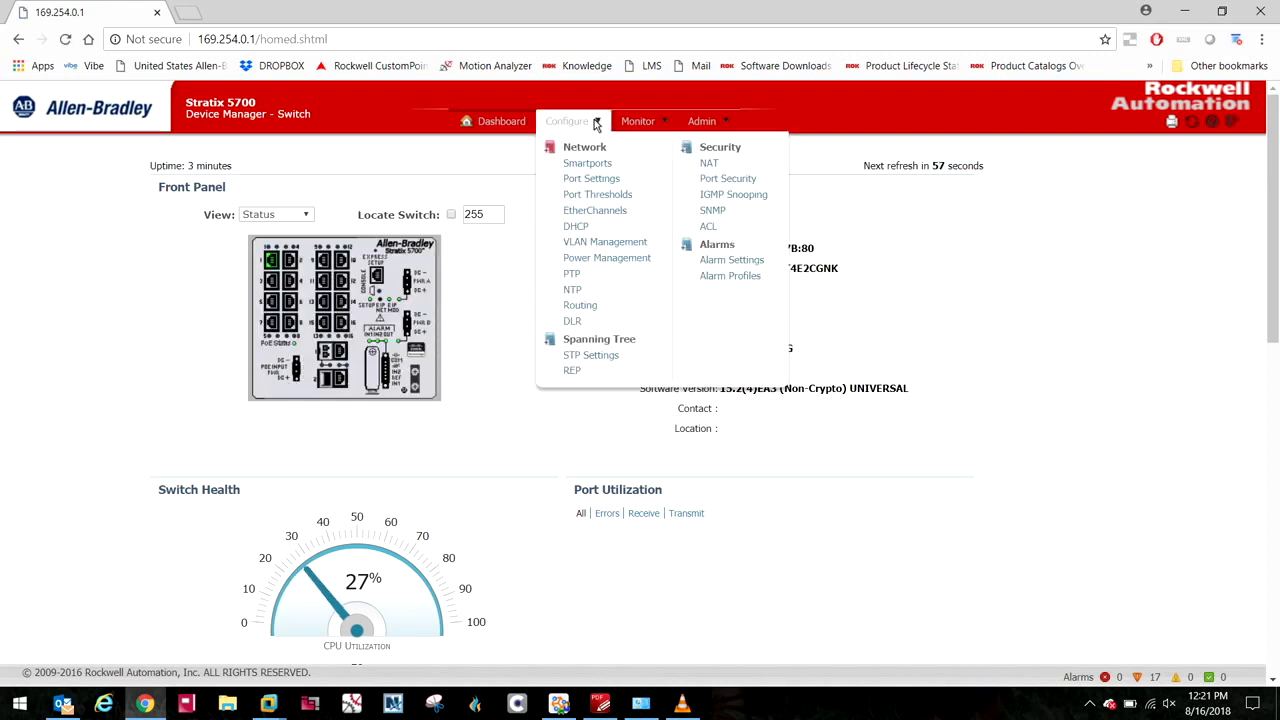
# Step: Assign port Fa1/2 the Multiport Automation Device smartport role and reload the page
pyautogui.click(591, 163)
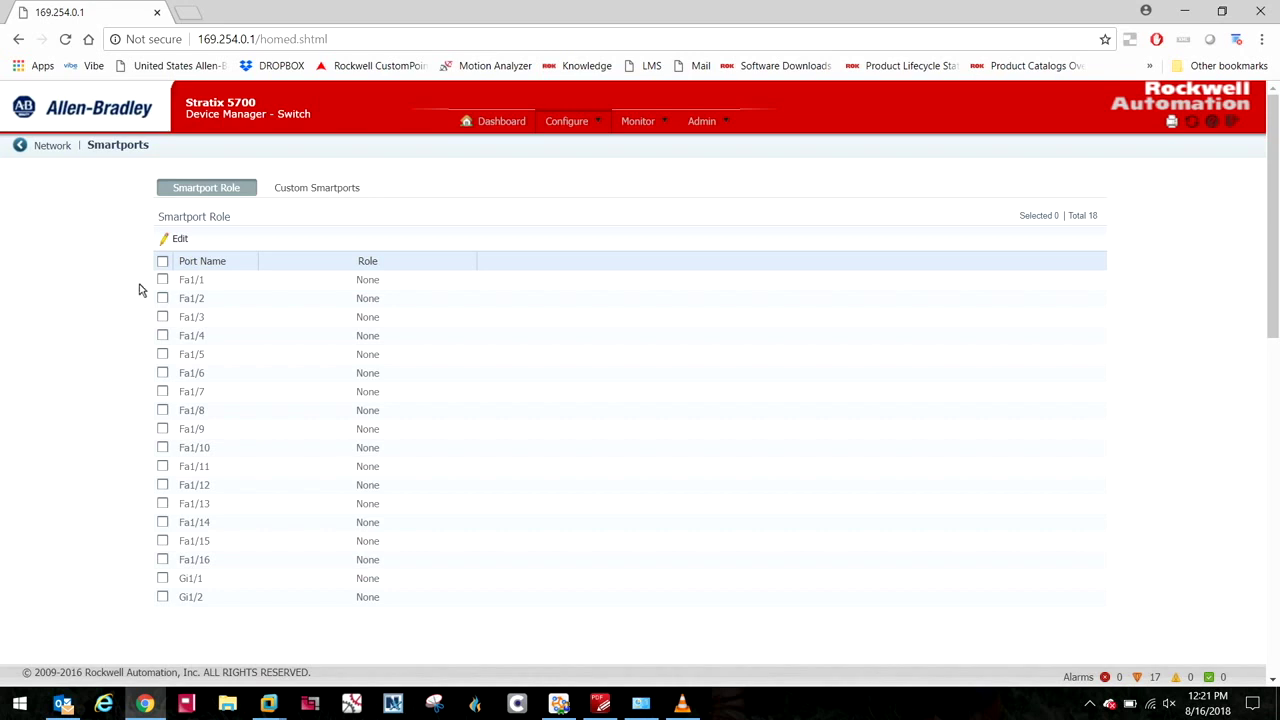
pyautogui.click(162, 300)
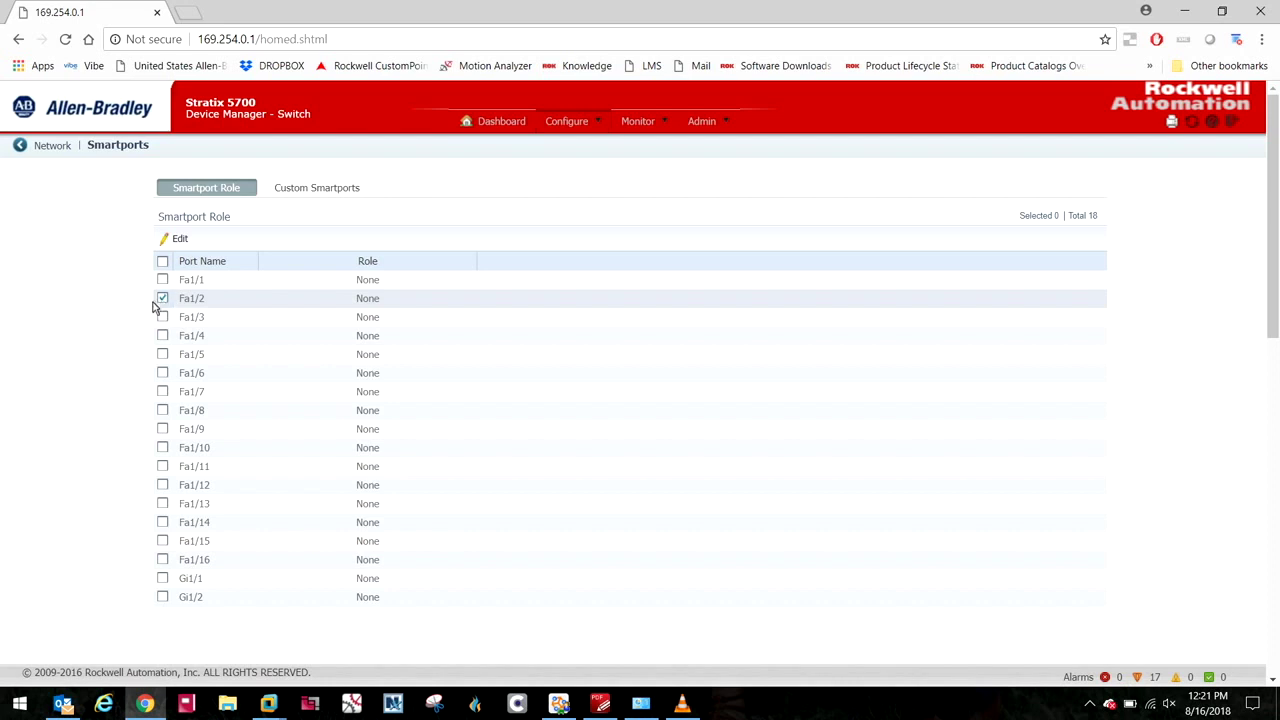
pyautogui.click(178, 241)
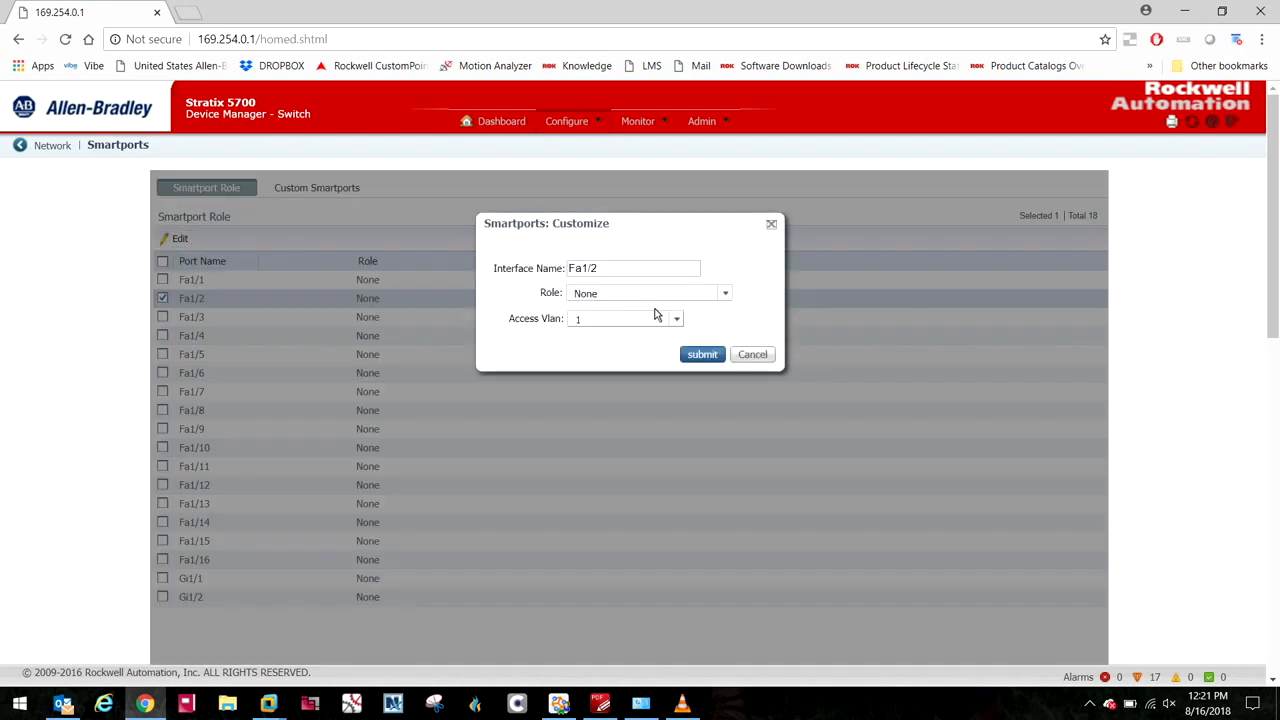
pyautogui.click(727, 293)
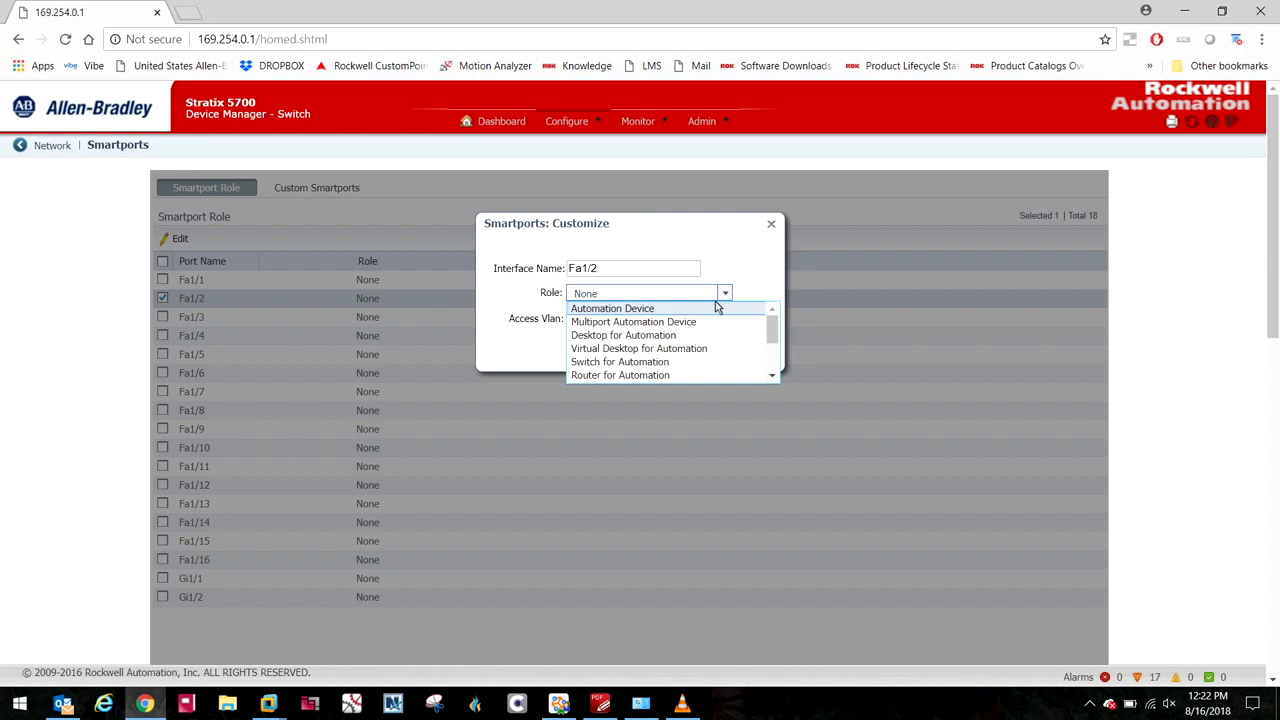
pyautogui.click(694, 322)
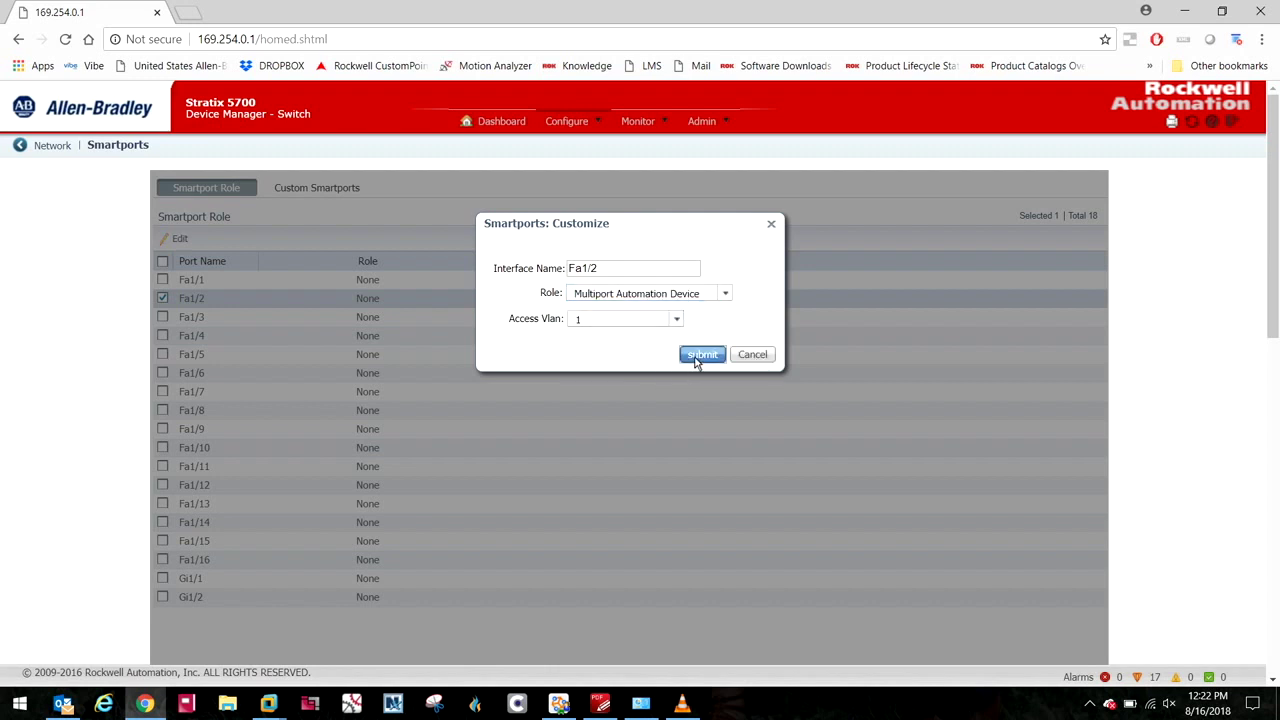
pyautogui.click(700, 355)
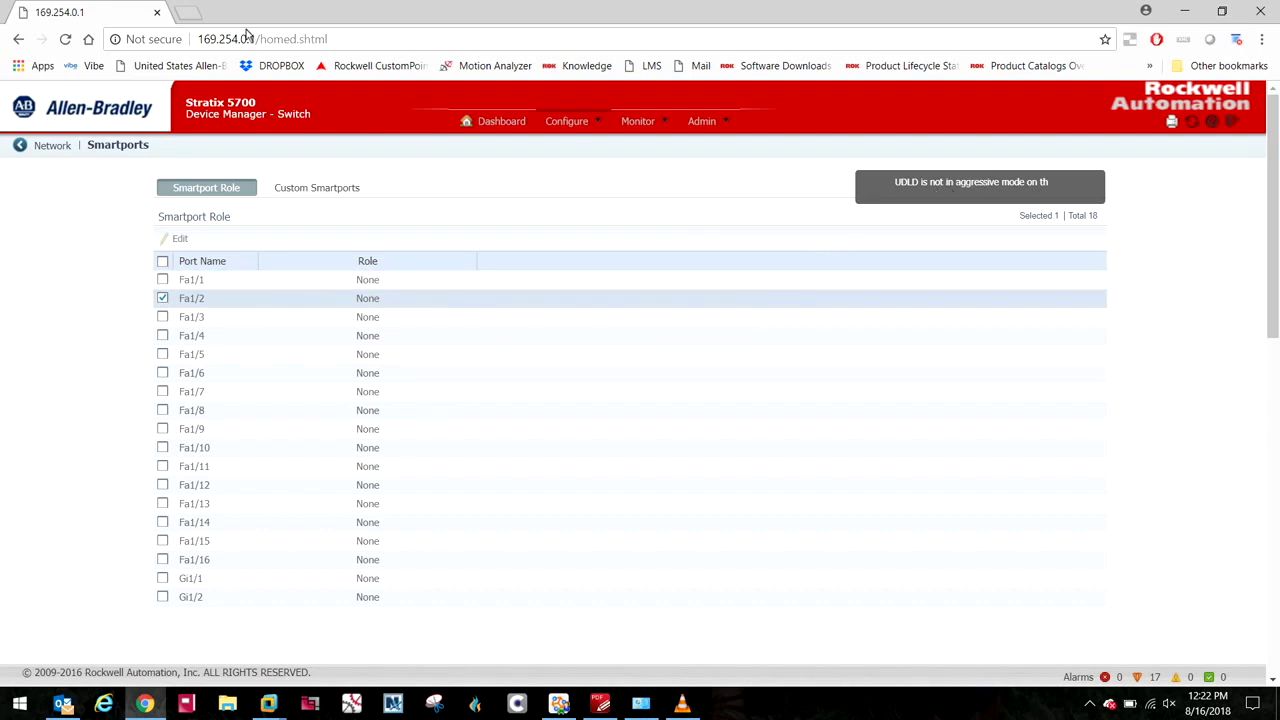
pyautogui.click(67, 42)
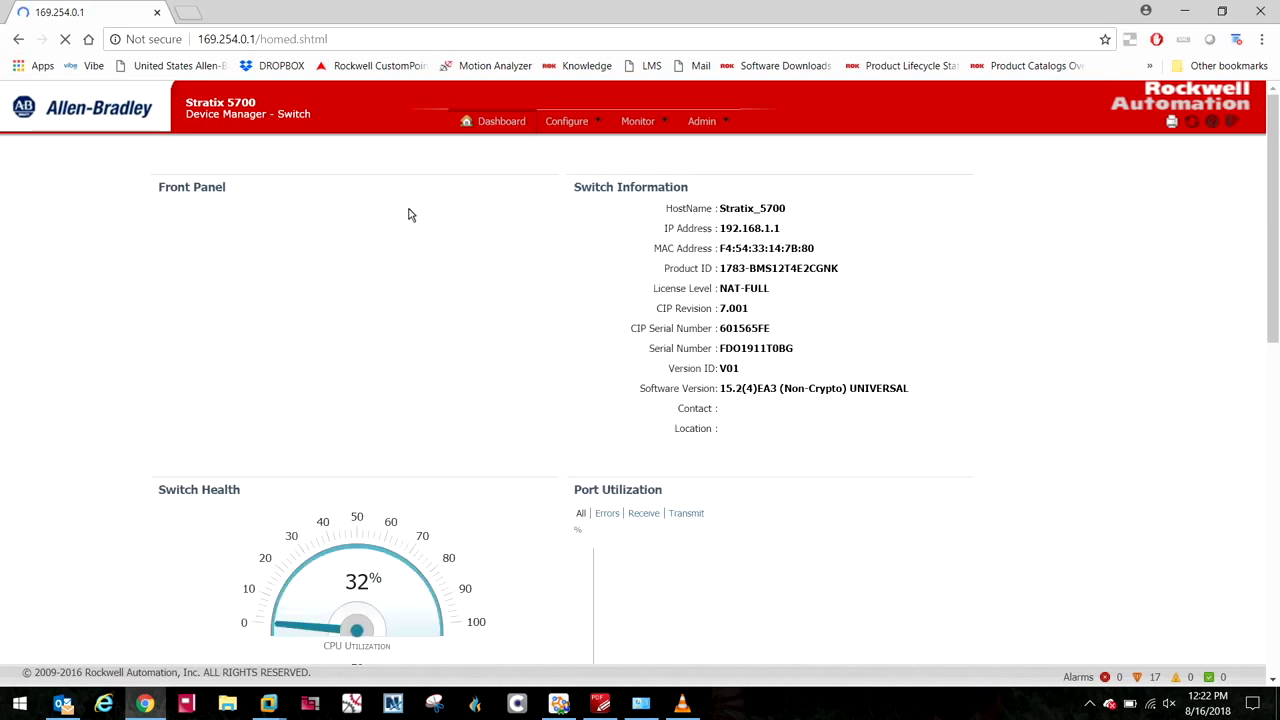
# Step: Verify Fa1/2's Multiport Automation Device role in Smartports, then go to the PTP page
pyautogui.click(598, 122)
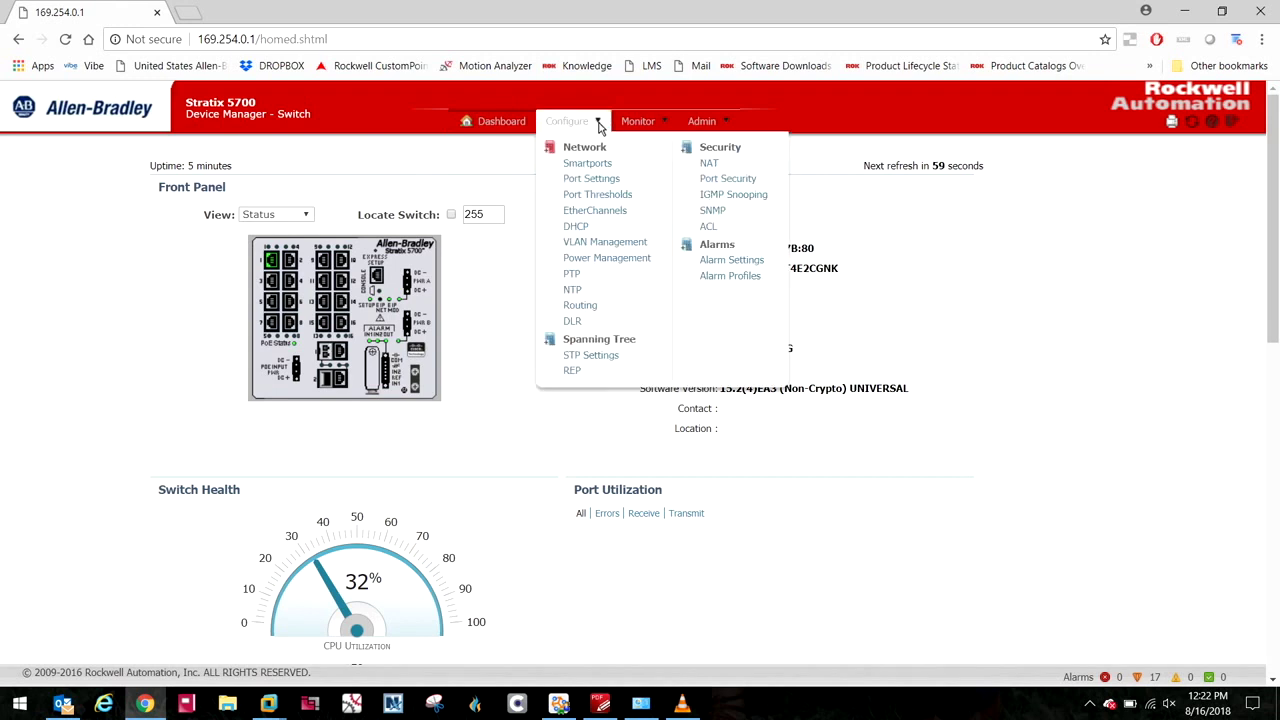
pyautogui.click(589, 165)
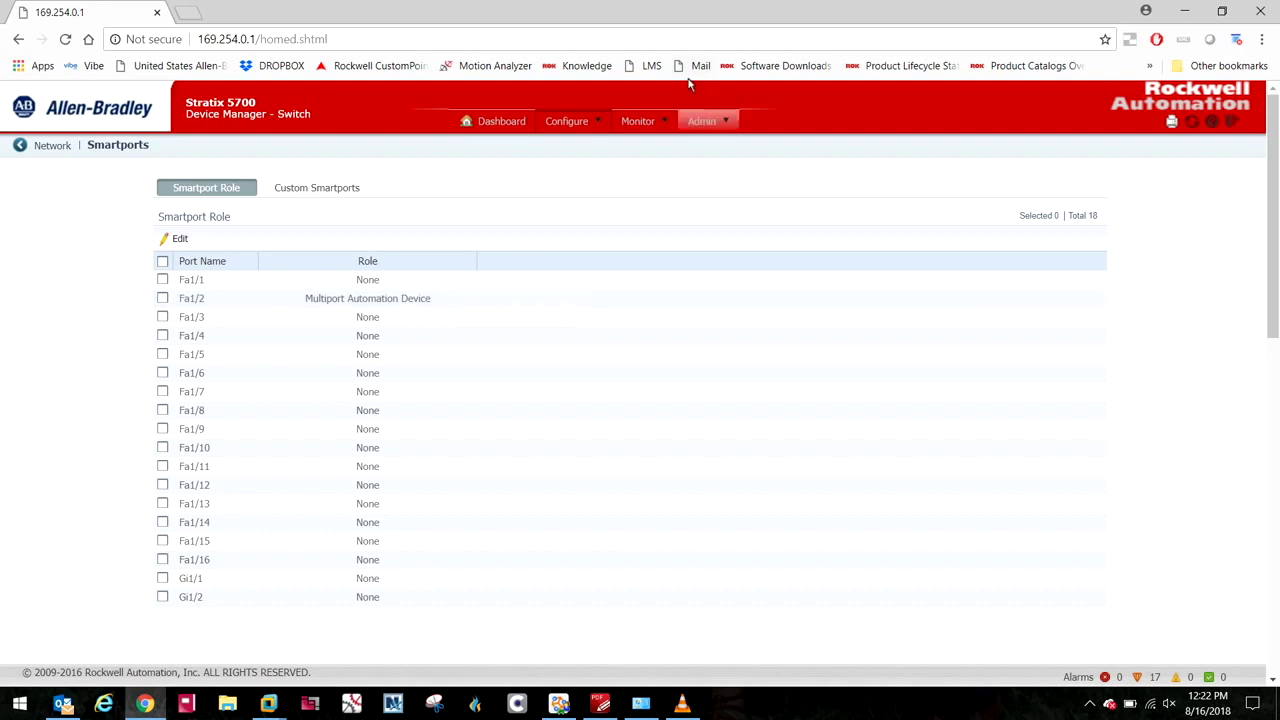
pyautogui.click(595, 123)
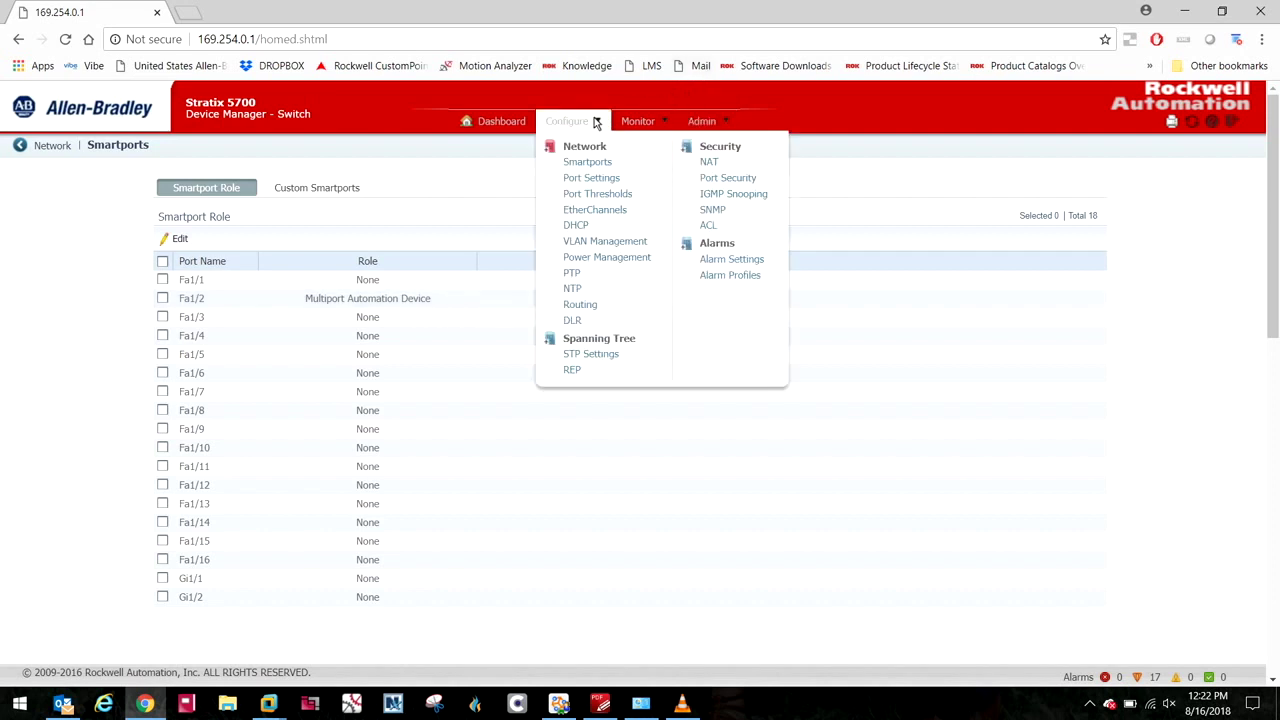
pyautogui.click(571, 273)
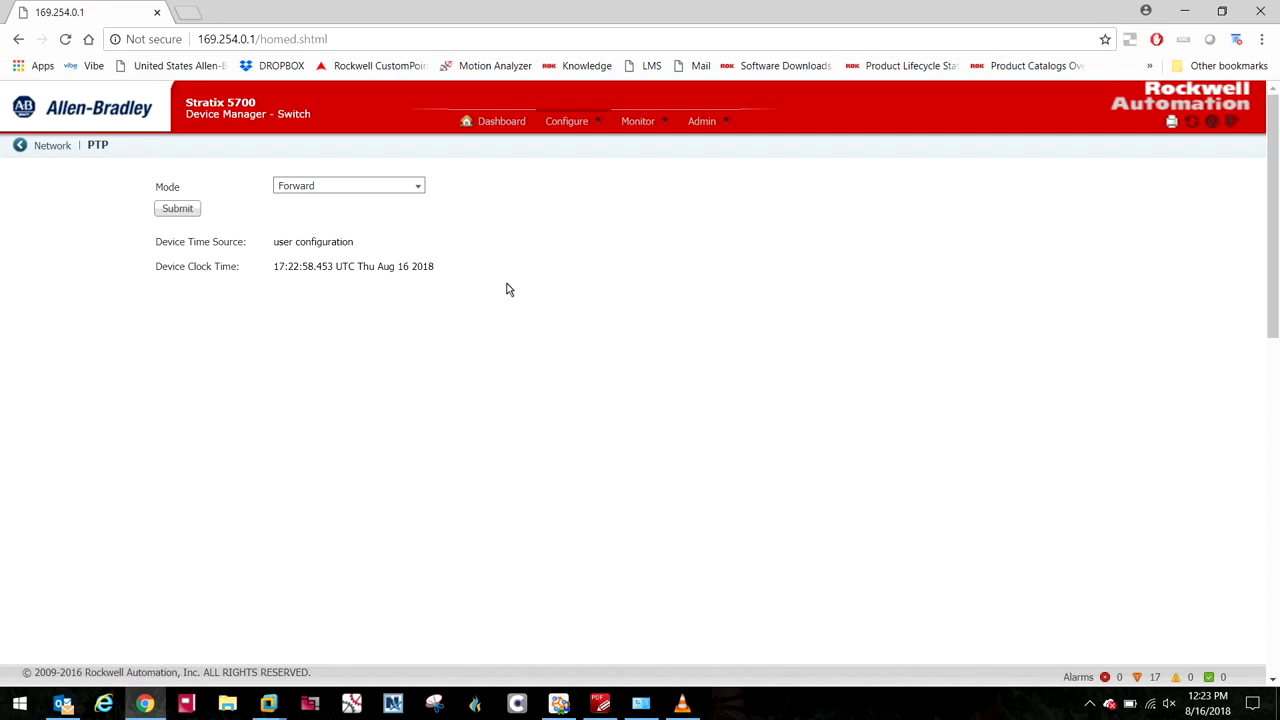
# Step: Change the PTP mode from Forward to End to End Transparent and submit it
pyautogui.click(419, 188)
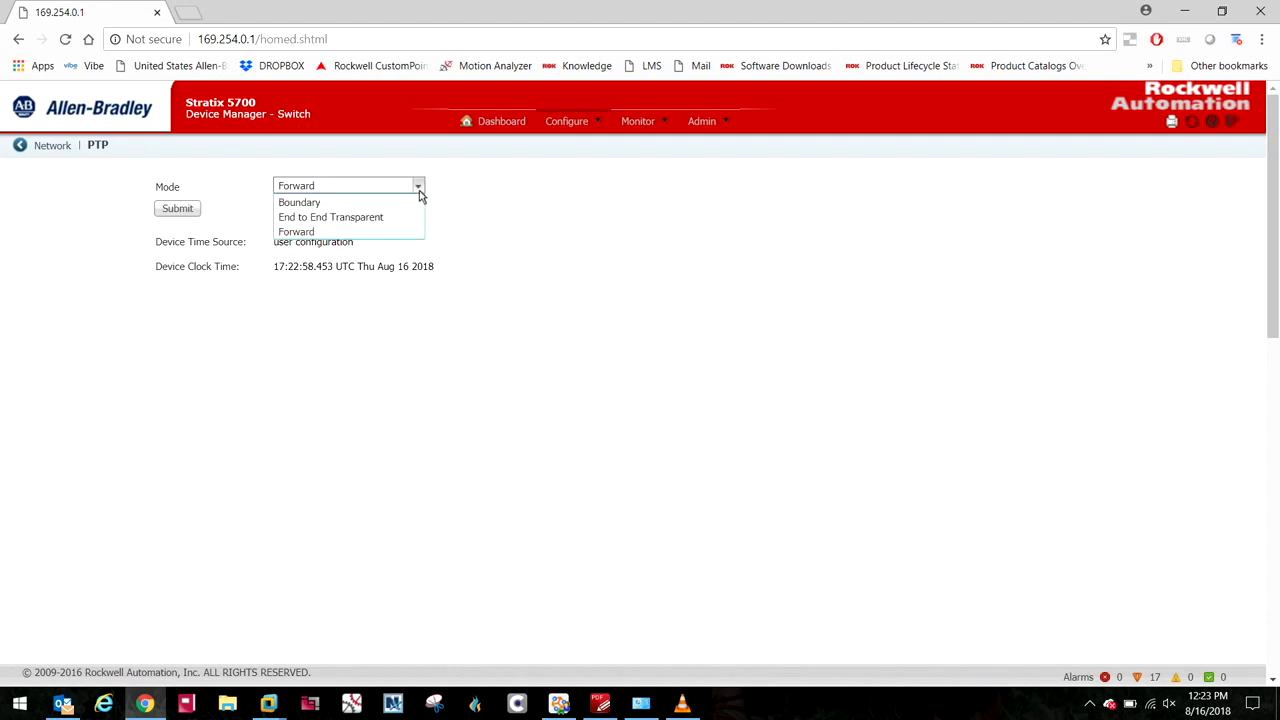
pyautogui.click(381, 218)
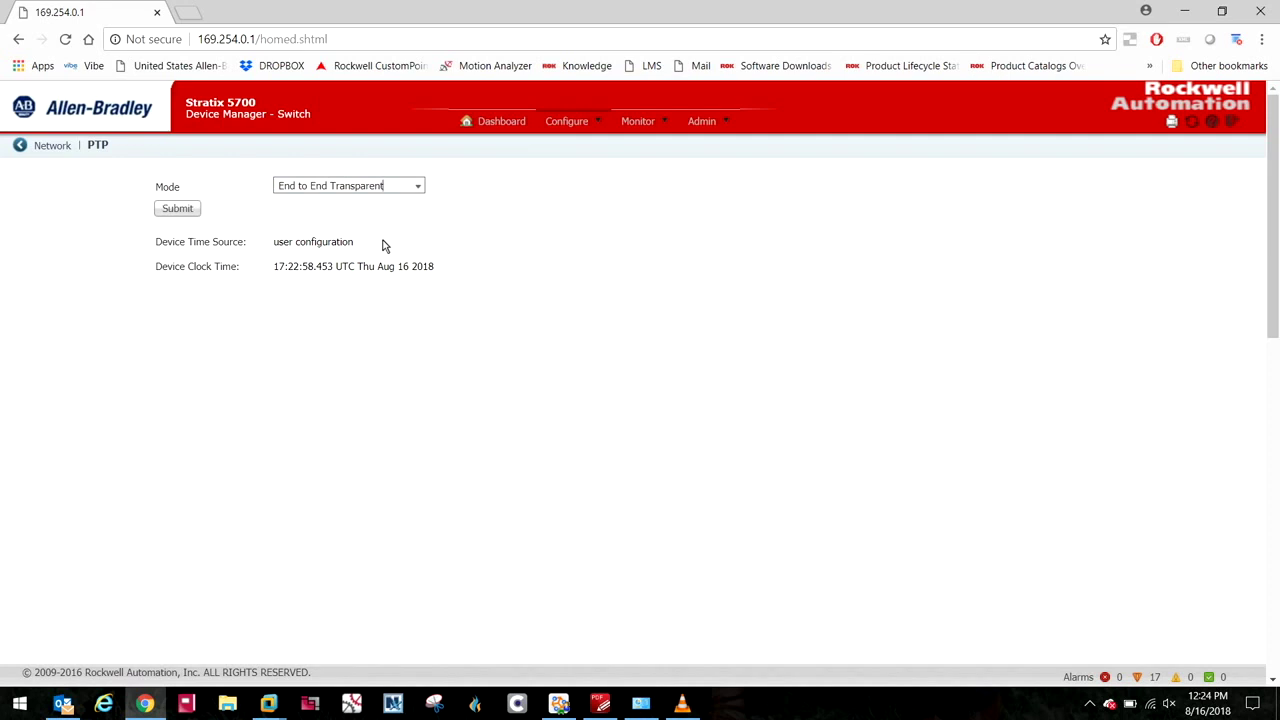
pyautogui.click(418, 186)
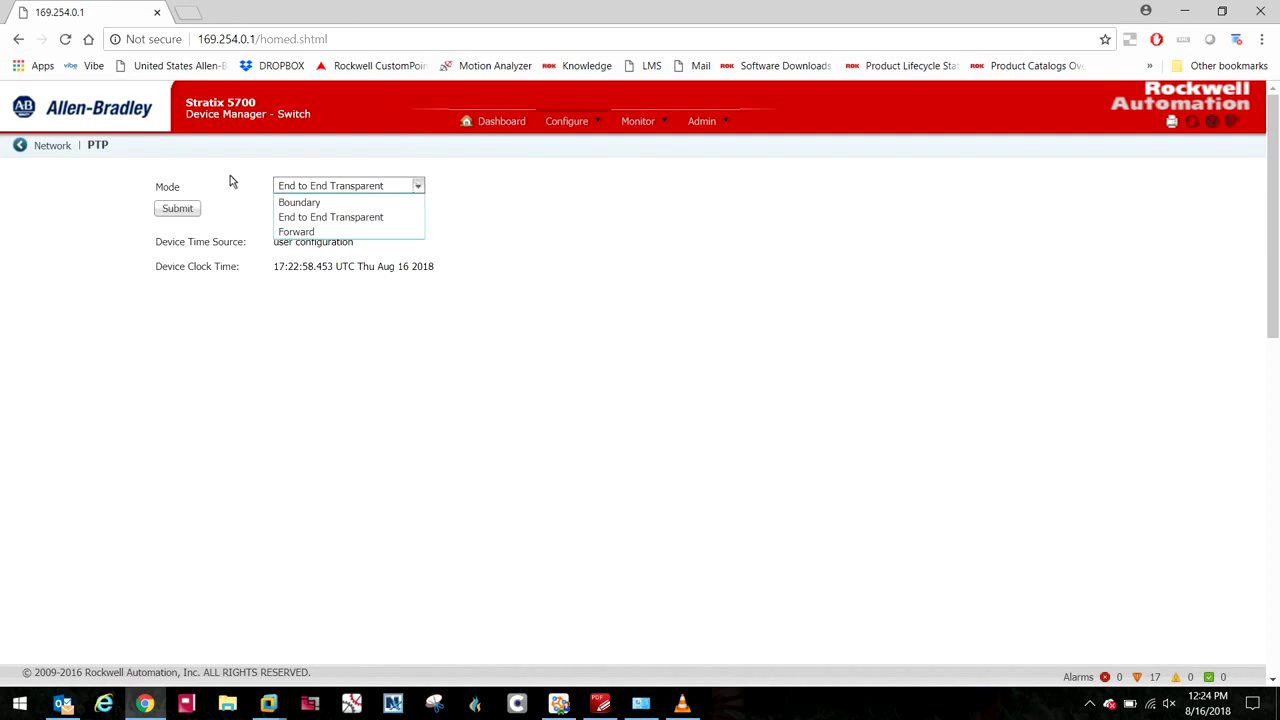
pyautogui.click(337, 218)
pyautogui.click(197, 208)
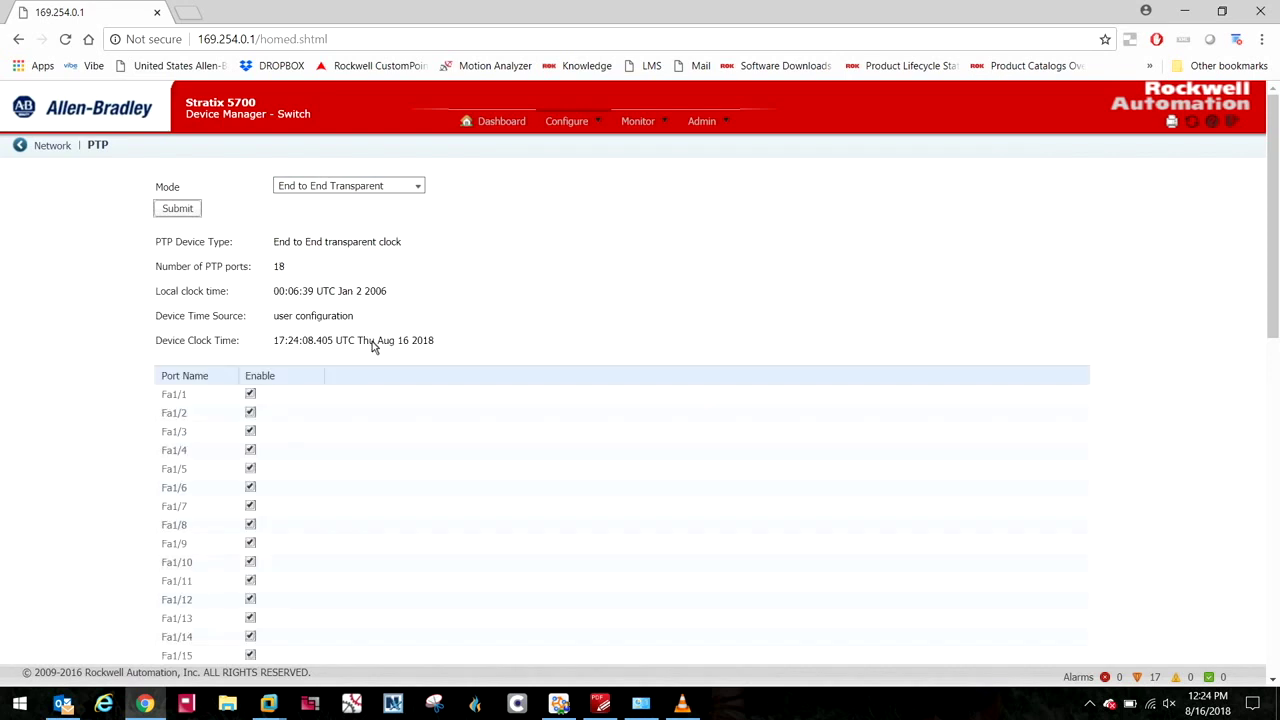
pyautogui.scroll(-1, 405, 393)
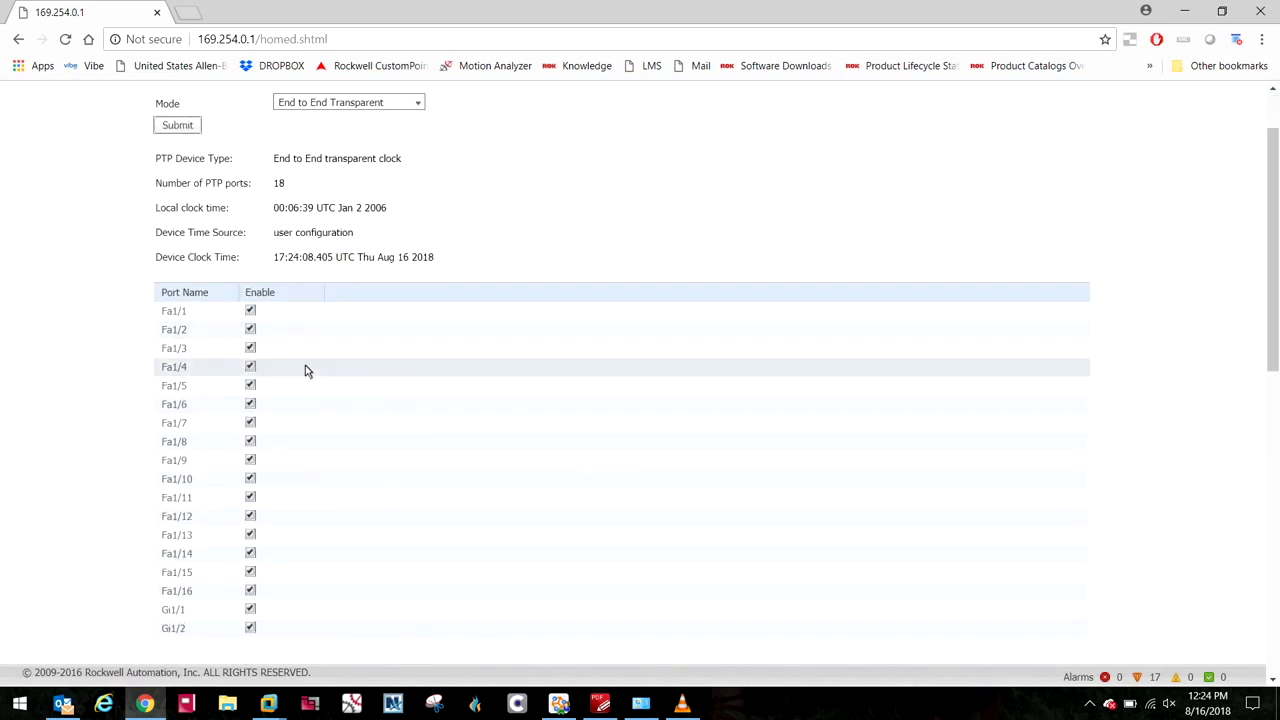
pyautogui.scroll(1, 454, 234)
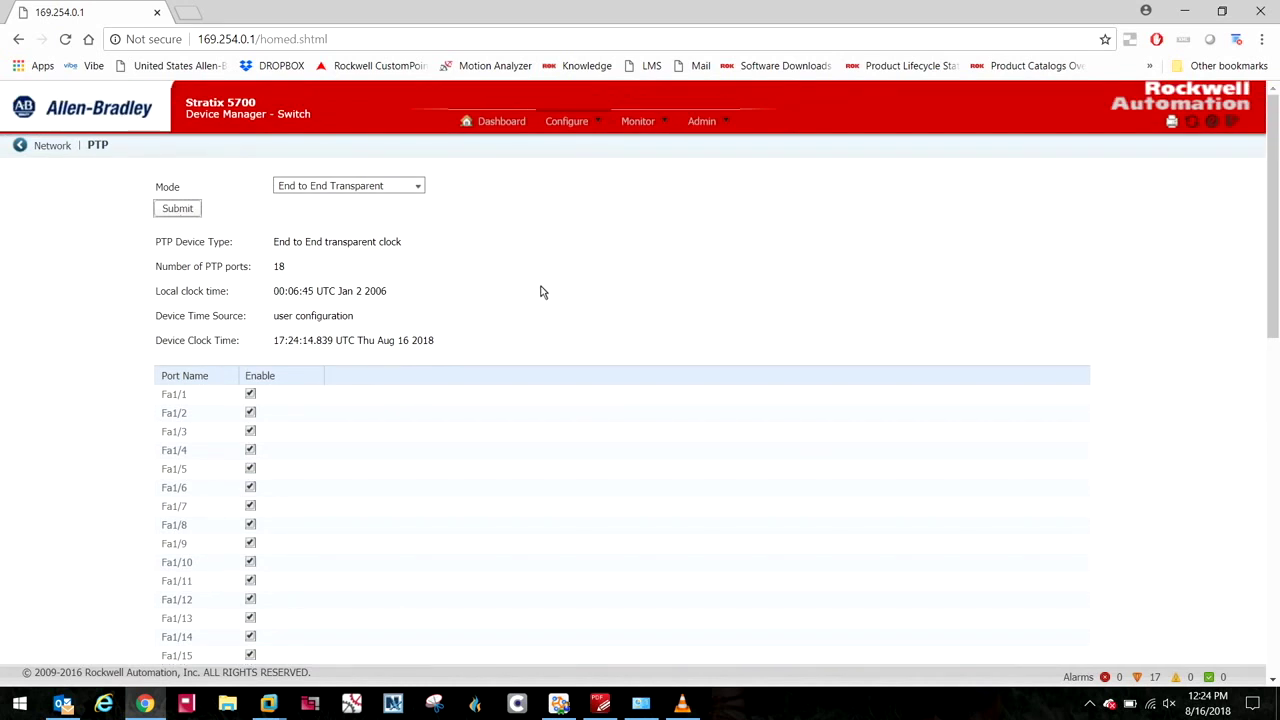
pyautogui.click(603, 120)
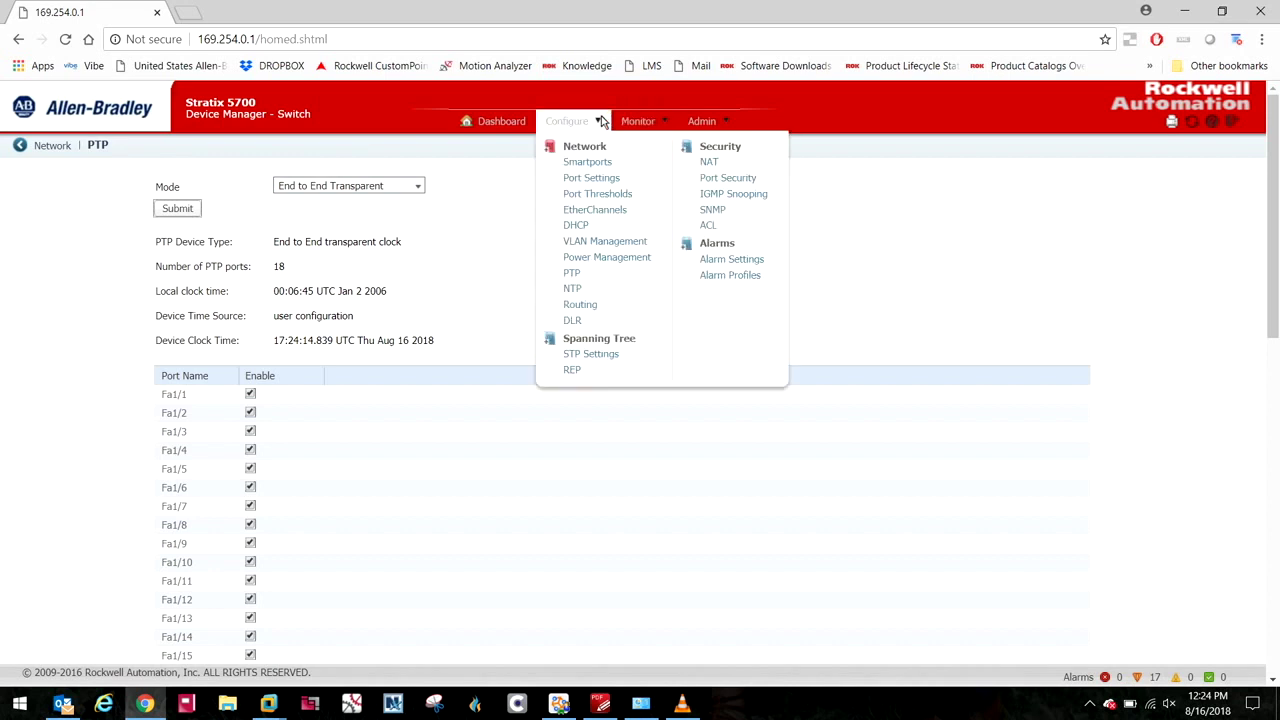
# Step: Edit Fa1/2's physical port settings, keeping Speed and Duplex on Auto
pyautogui.click(591, 178)
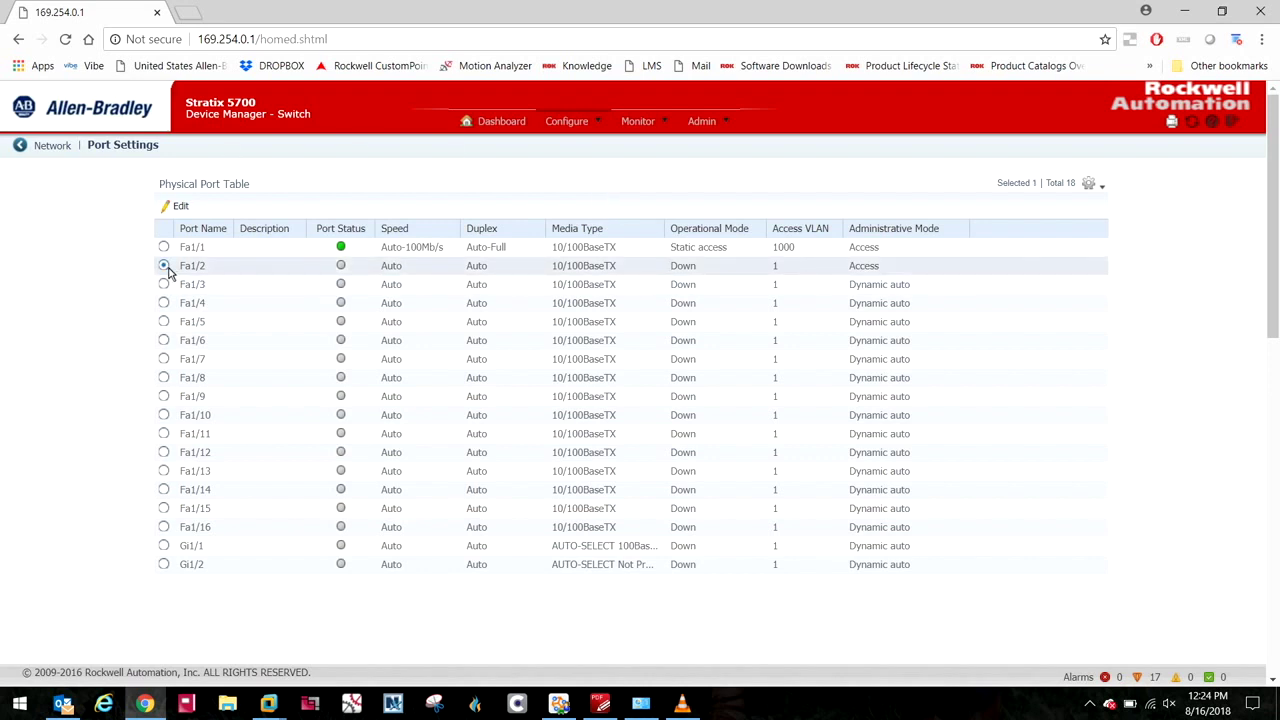
pyautogui.click(178, 206)
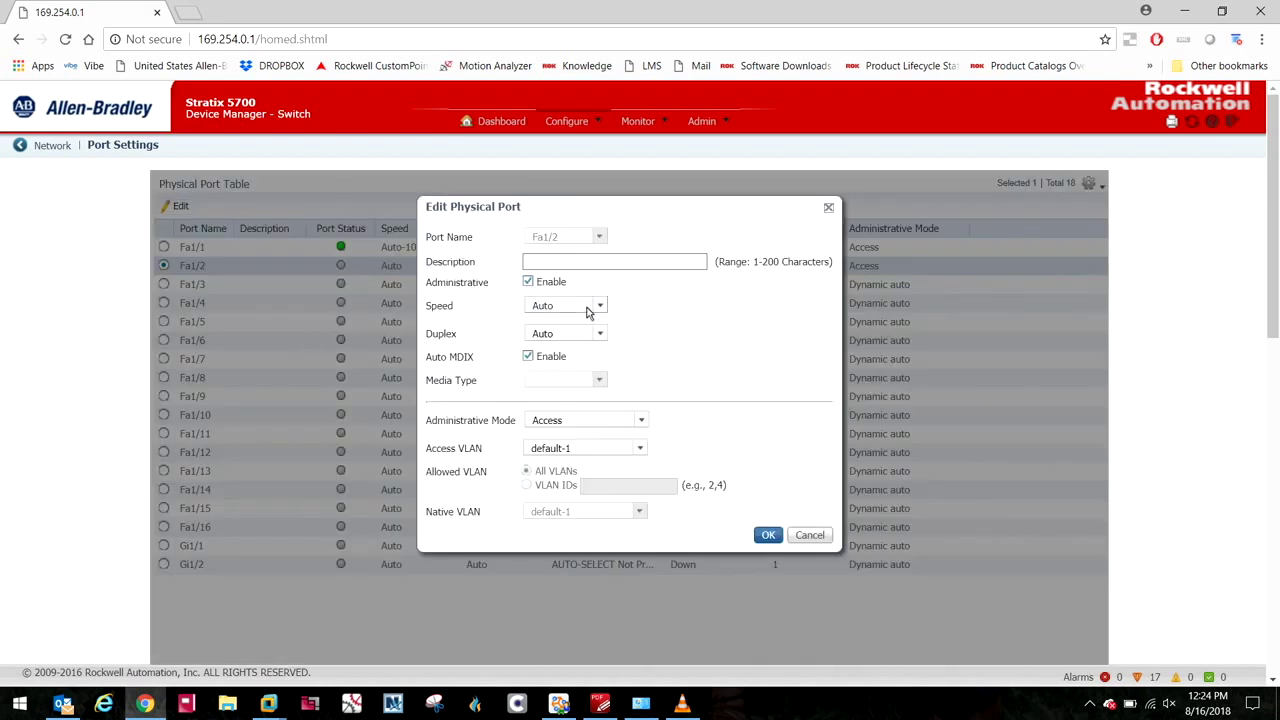
pyautogui.click(598, 308)
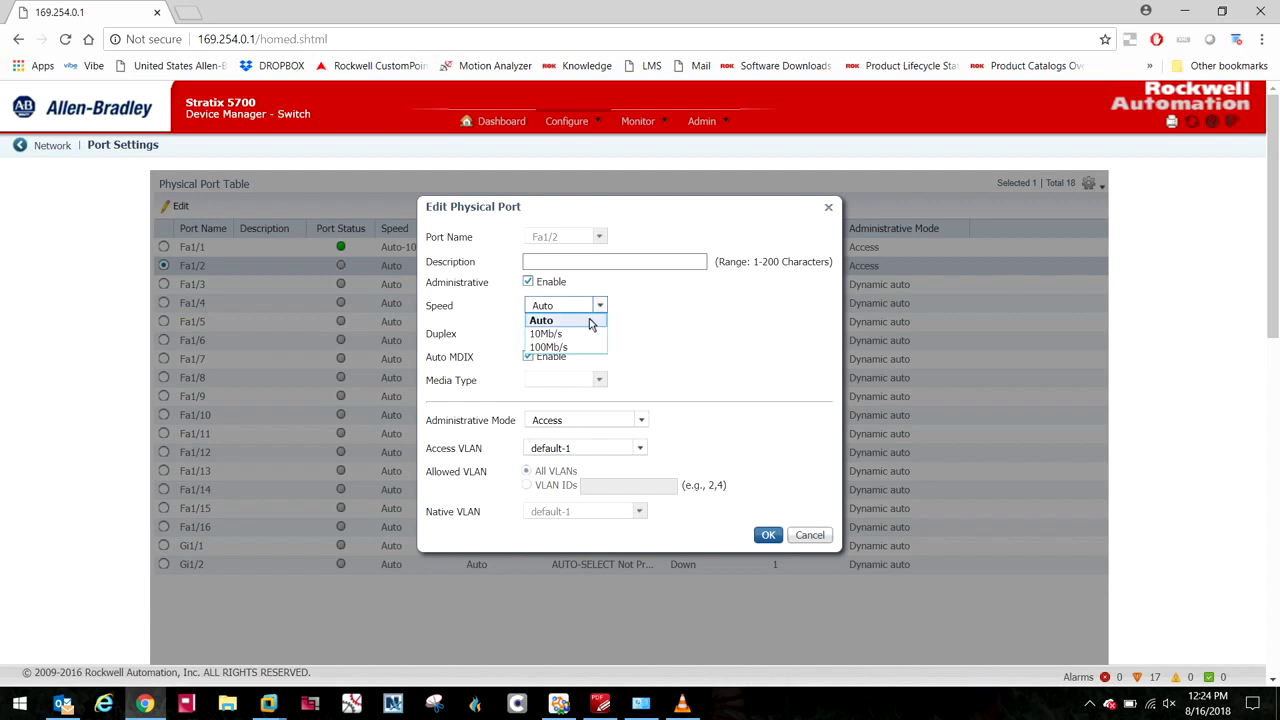
pyautogui.click(591, 321)
pyautogui.click(599, 337)
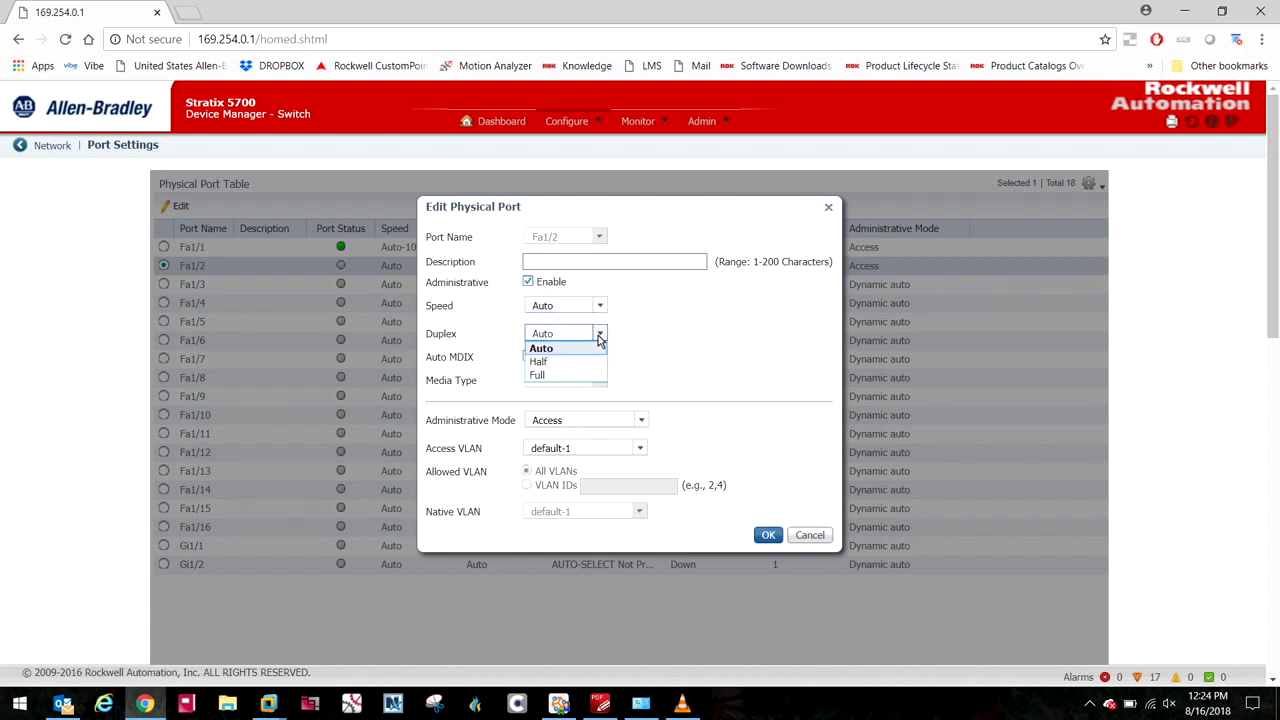
pyautogui.click(599, 340)
pyautogui.click(770, 537)
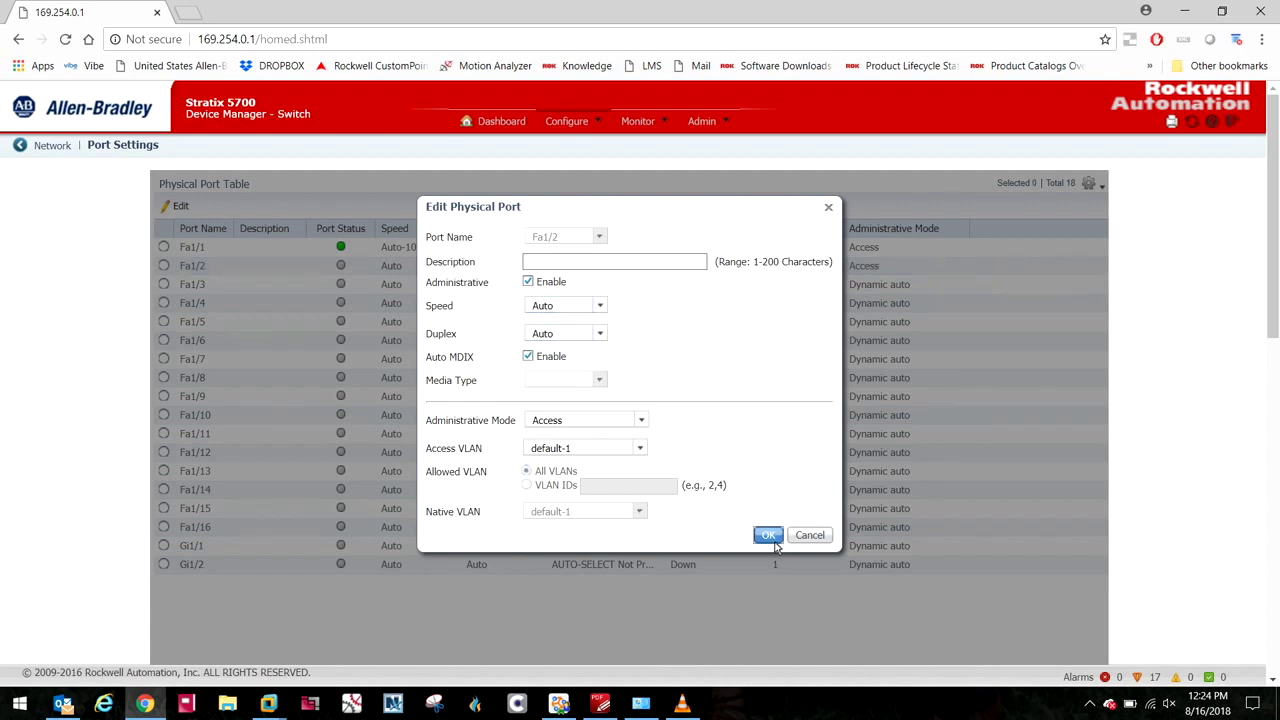